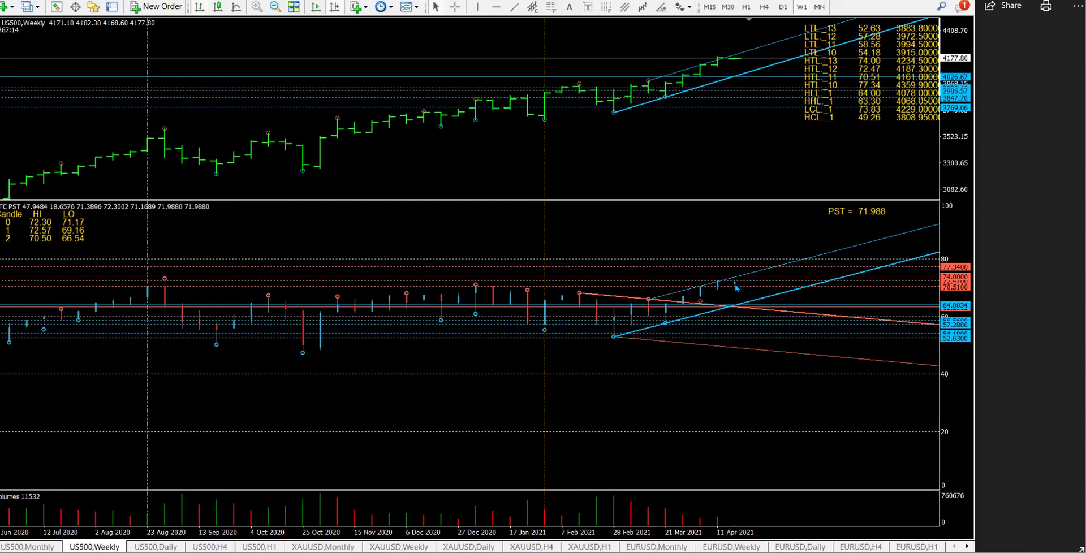
Open the US500 H1 chart, adjust its price scale, and examine the recent trend lines and price levels
left_click(260, 547)
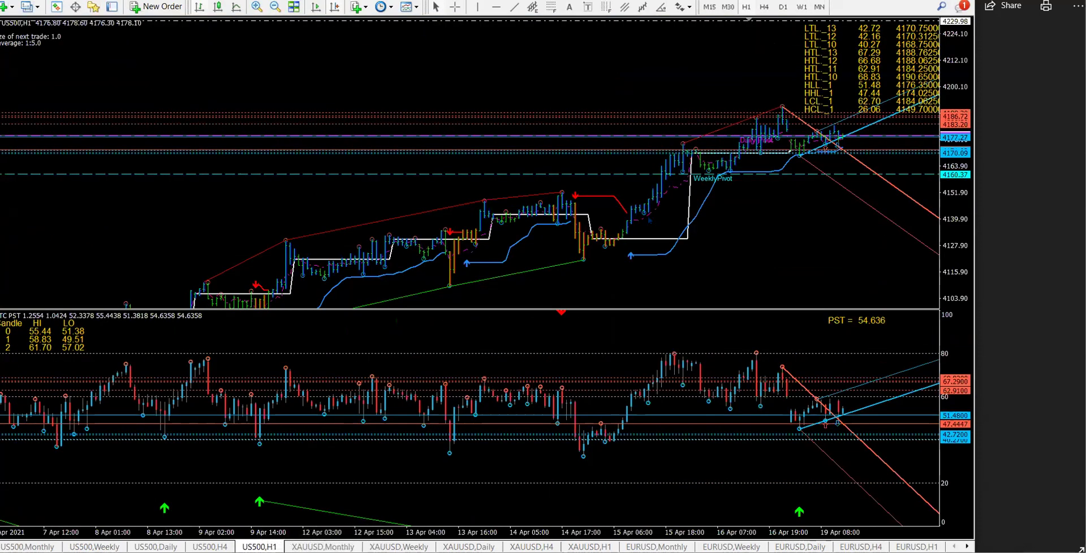
scroll(625, 236, "down", 5)
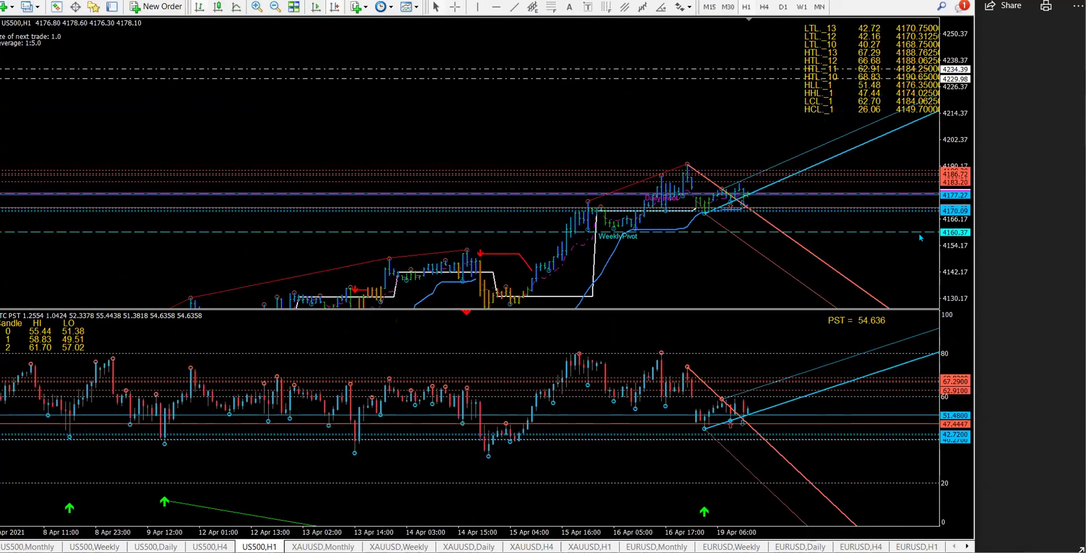
left_click_drag(951, 252, 953, 224)
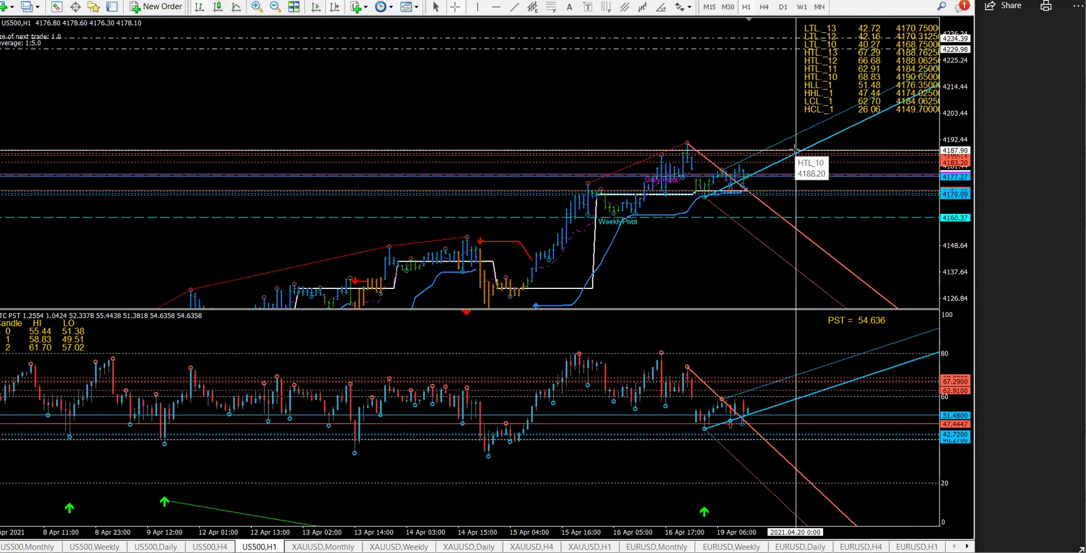
key("Escape")
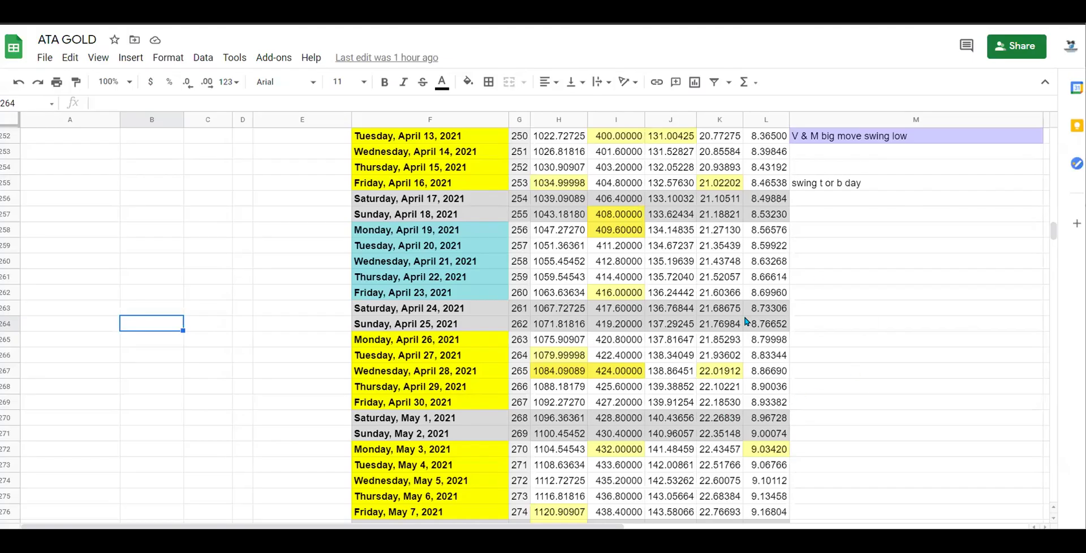
In the ATA GOLD Google Sheets spreadsheet, review the April 12 to 16, 2021 rows and the notes for April 13 and 16
left_click(693, 172)
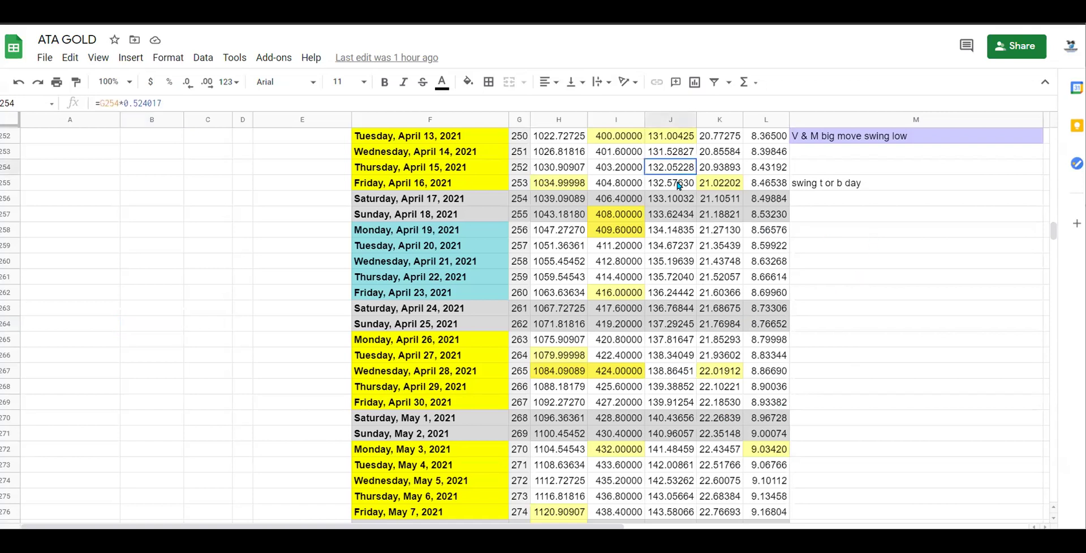
key("Up")
key("Up")
key("Up")
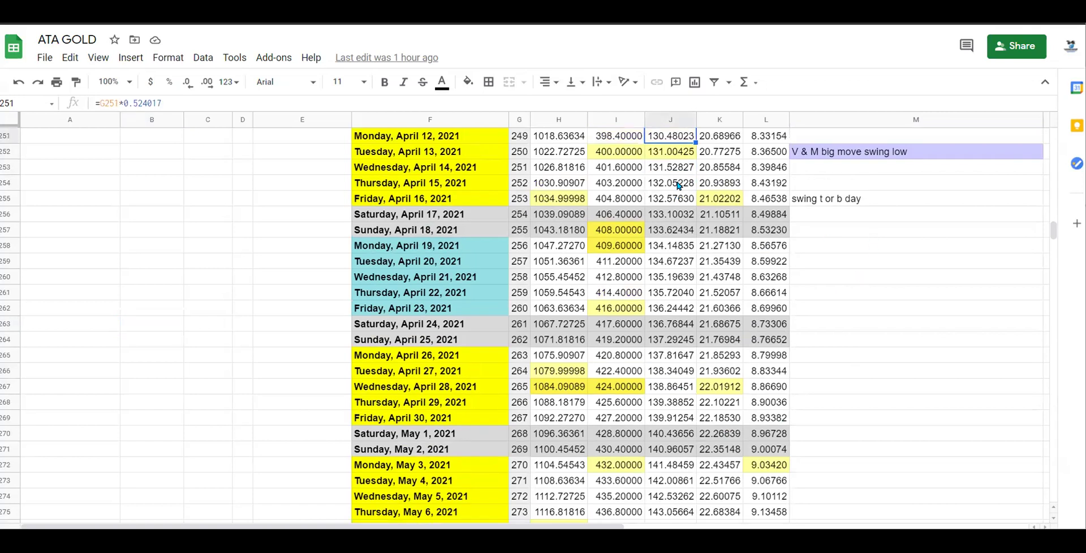
left_click(924, 192)
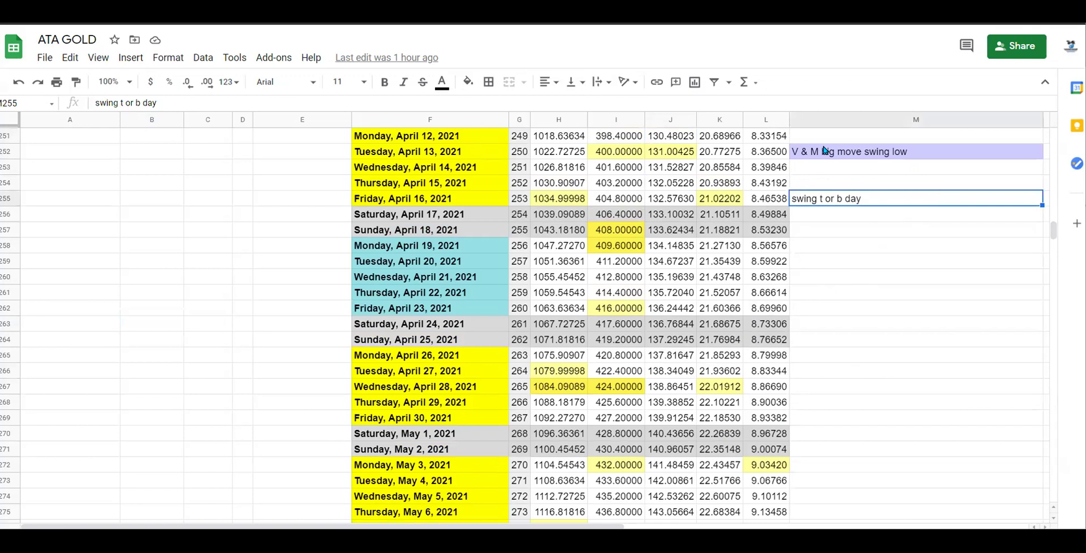
left_click(915, 156)
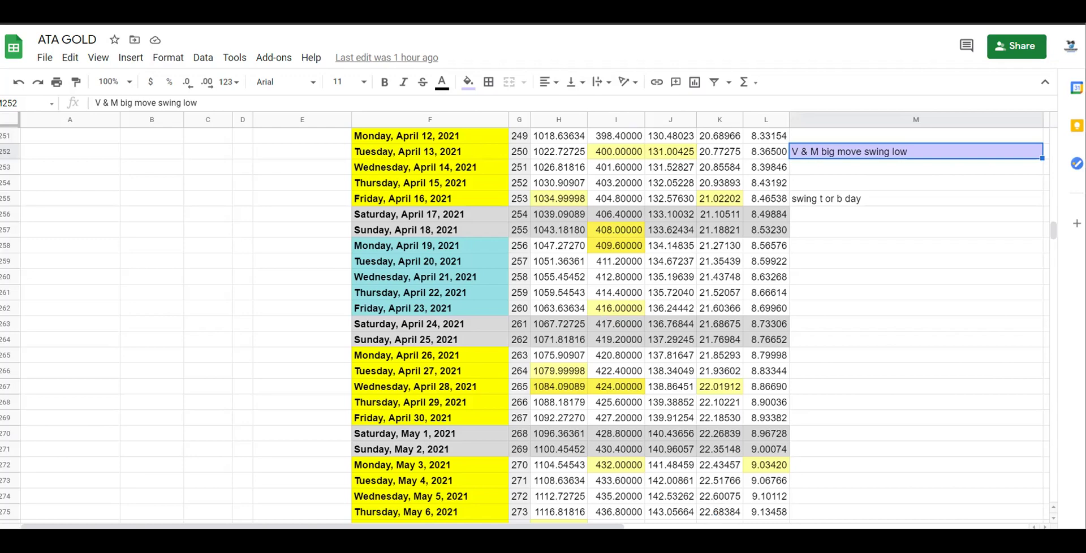
Switch to MetaTrader, bring up the XAUUSD H1 chart, and widen its visible price range to examine the Fibonacci levels
key("alt+Tab")
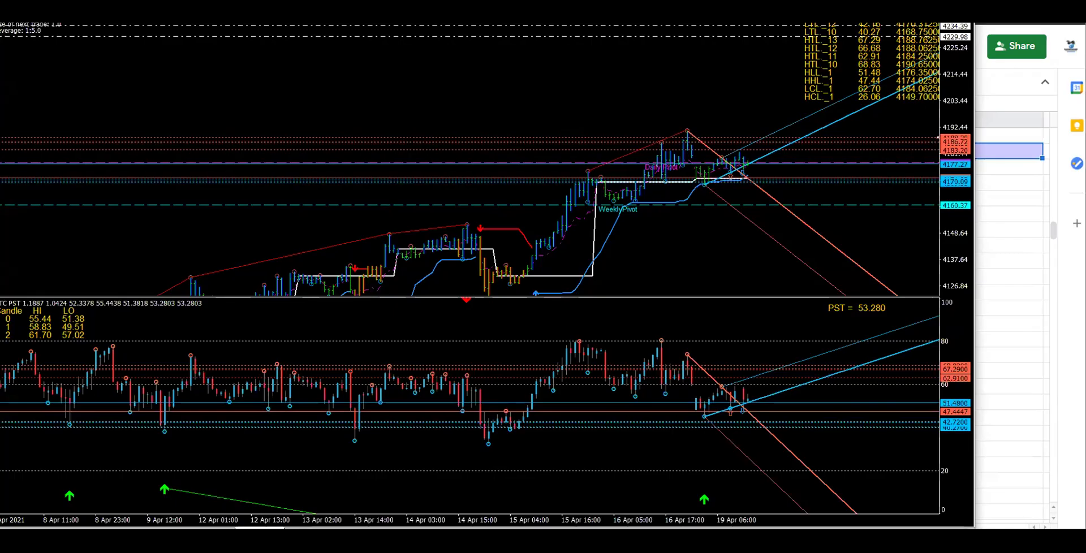
key("ctrl+Tab")
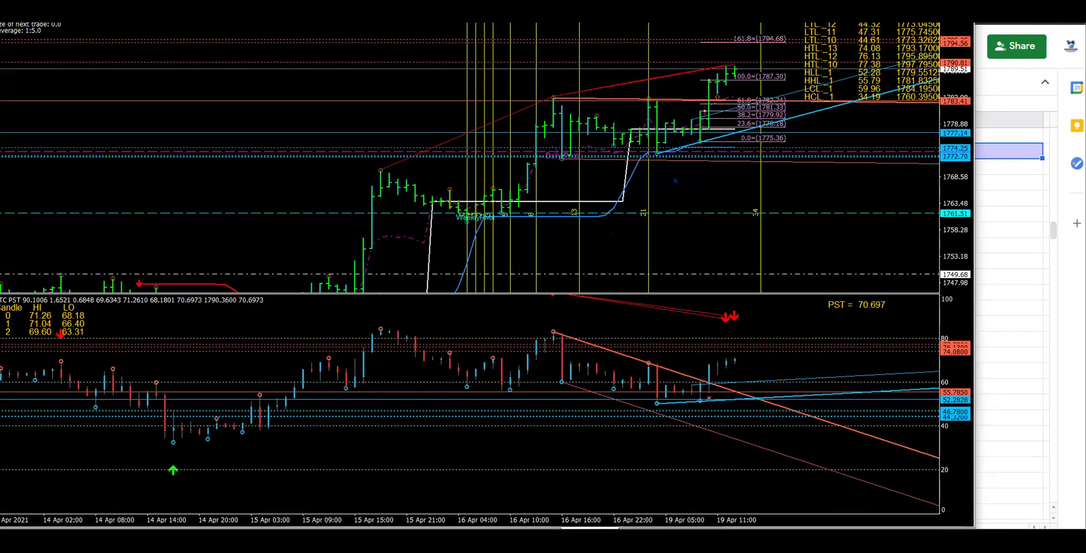
mouse_move(752, 87)
left_click_drag(954, 171, 955, 182)
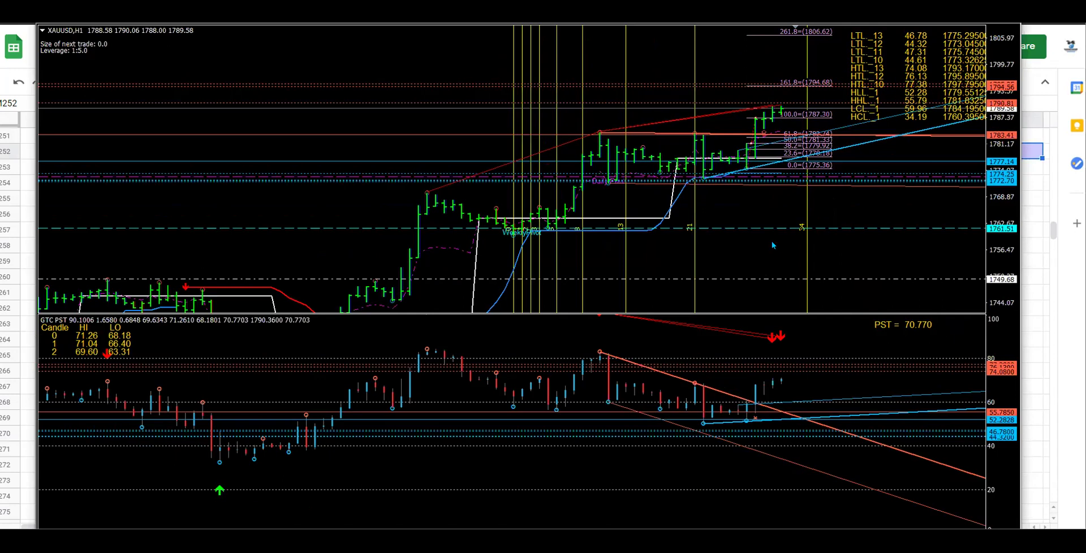
Switch to the spreadsheet's date list and remove the yellow fill from the Friday, April 16, 2021 cell
key("alt+Tab")
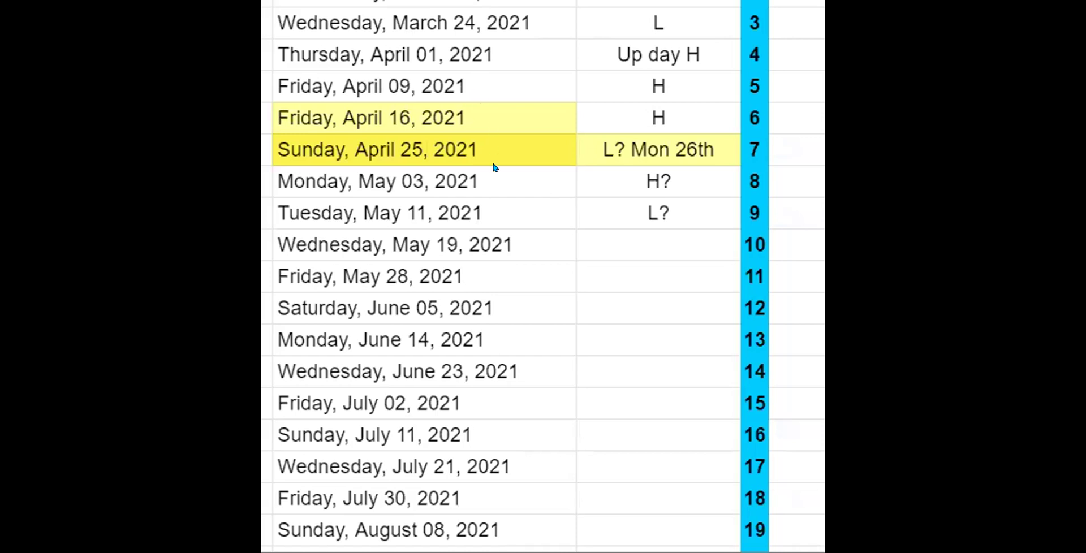
left_click(526, 116)
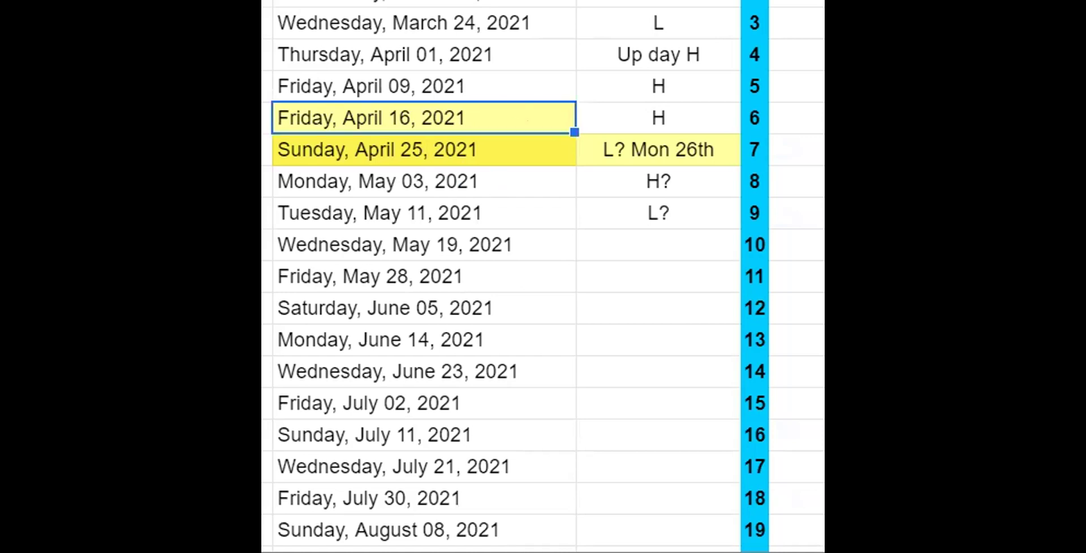
key("ctrl+z")
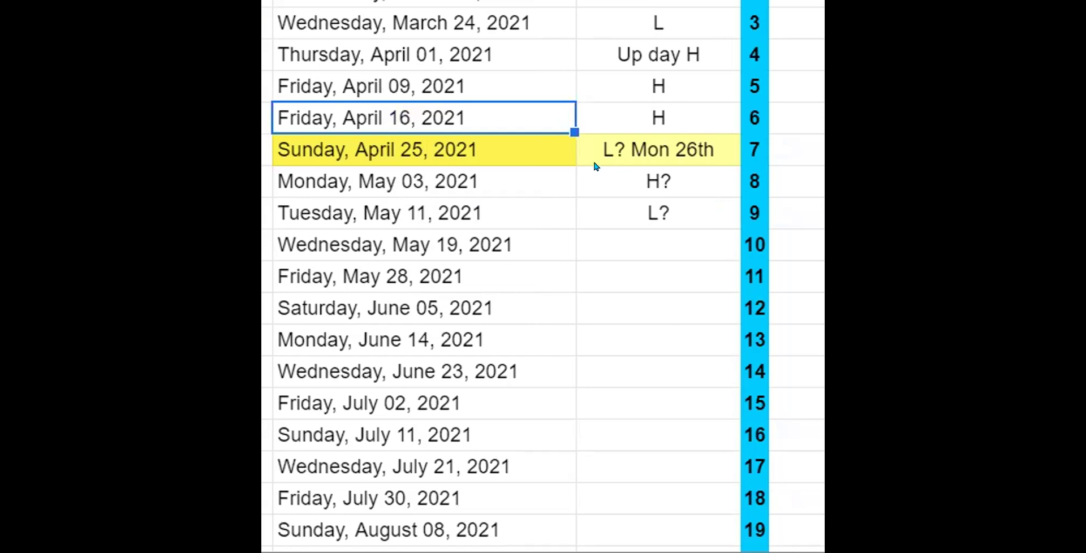
Fill the date cells from Monday, May 03 through Wednesday, May 19, 2021 with the custom light yellow
left_click(530, 150)
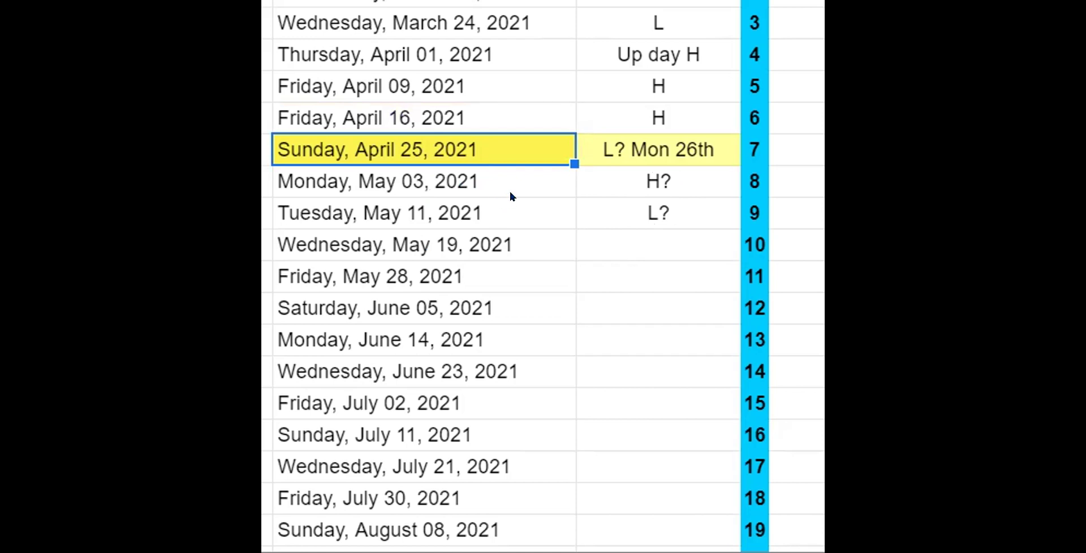
left_click(526, 182)
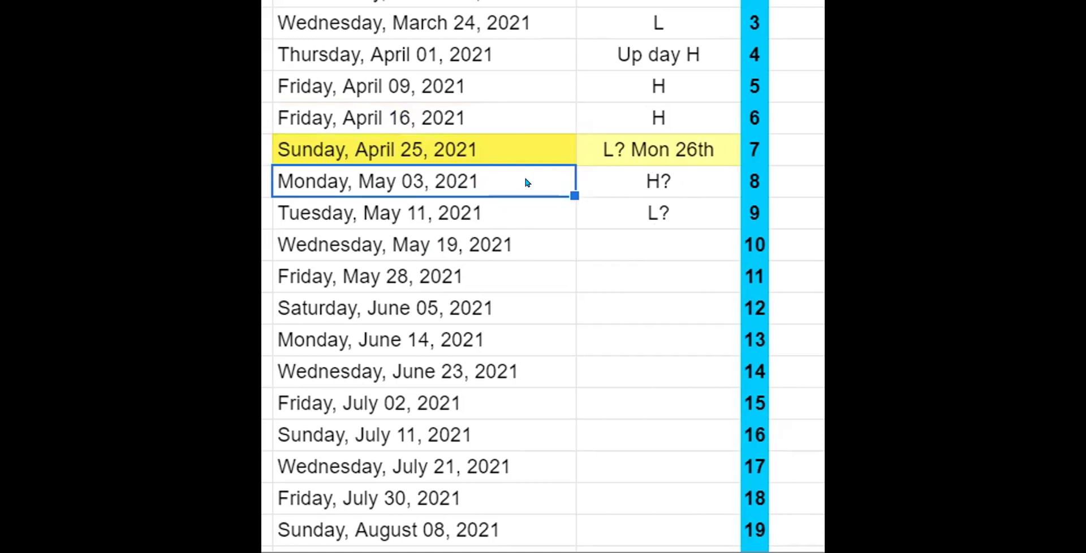
key("shift+Down")
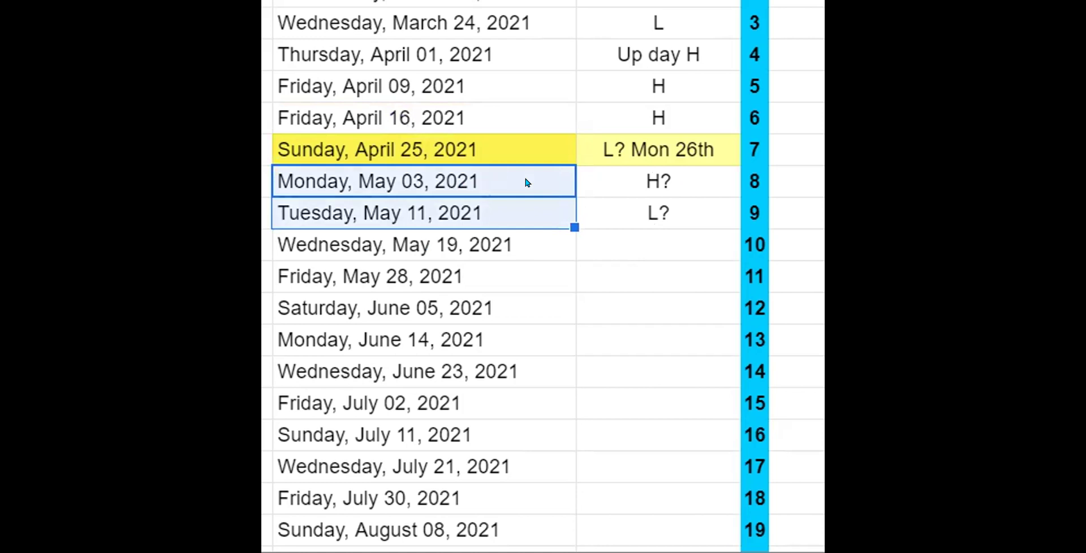
key("shift+Down")
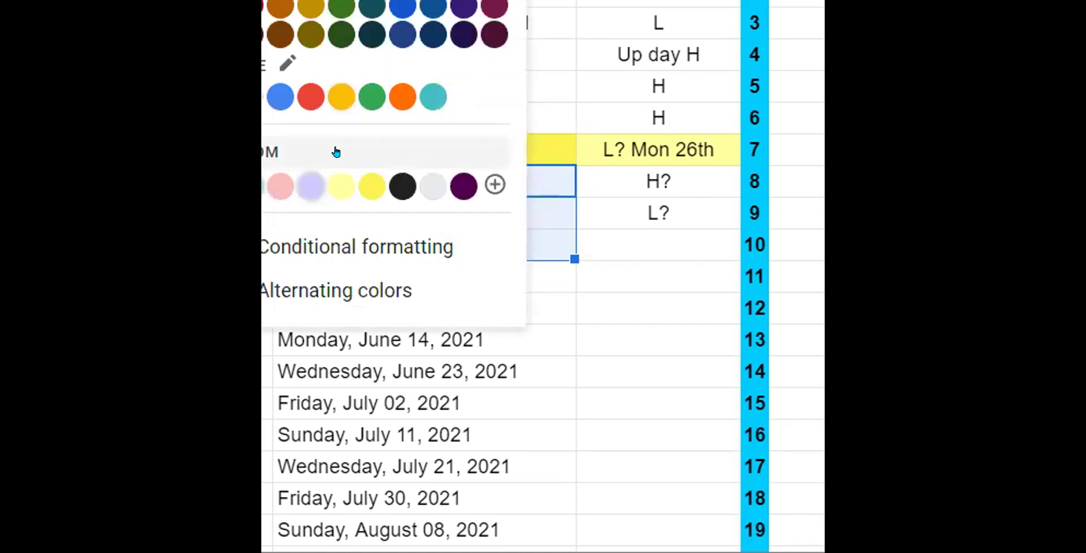
left_click(339, 186)
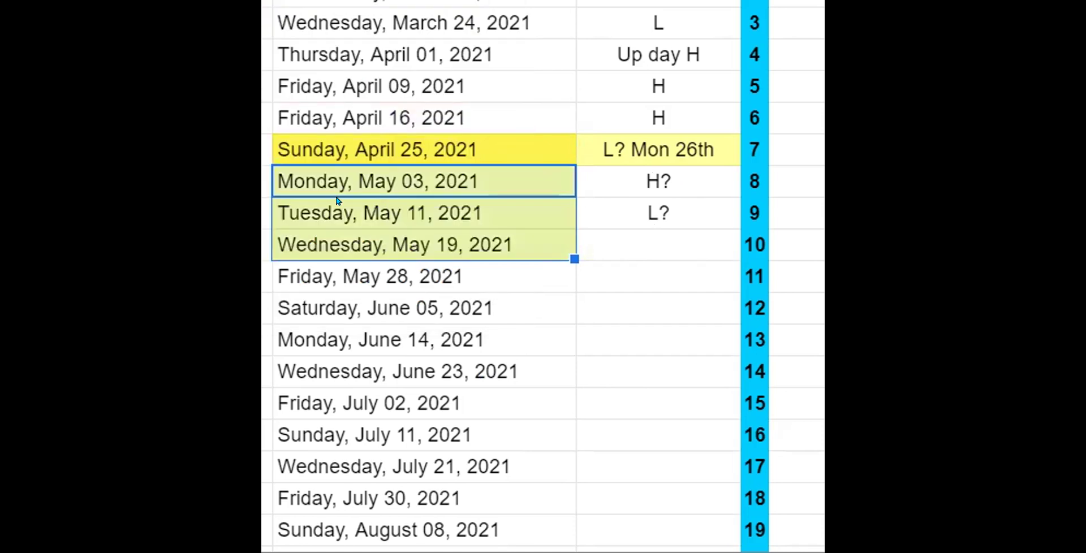
left_click(620, 270)
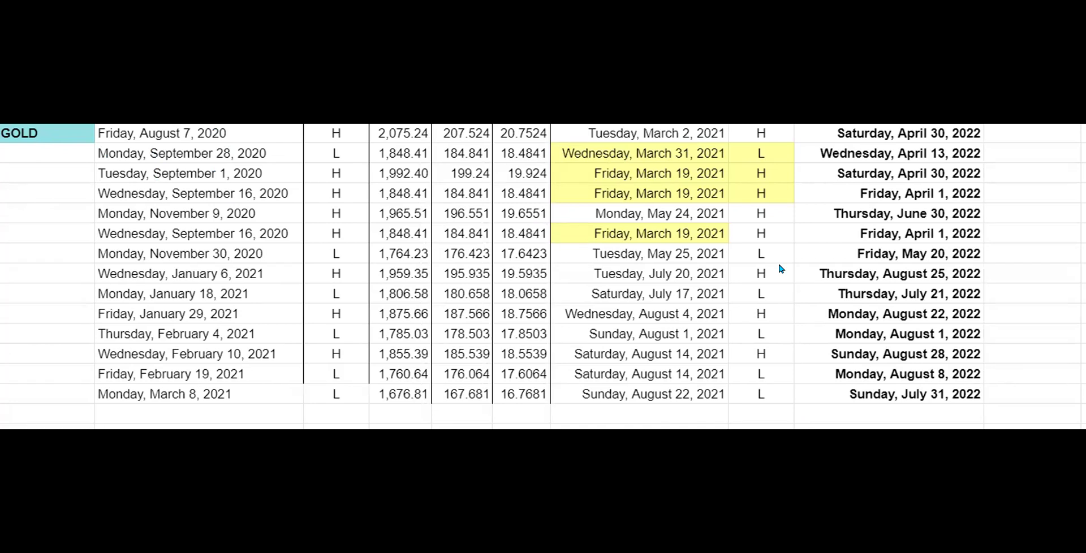
In the GOLD table, fill the H cell beside the lowest Friday, March 19, 2021 entry with the custom light yellow
left_click(770, 239)
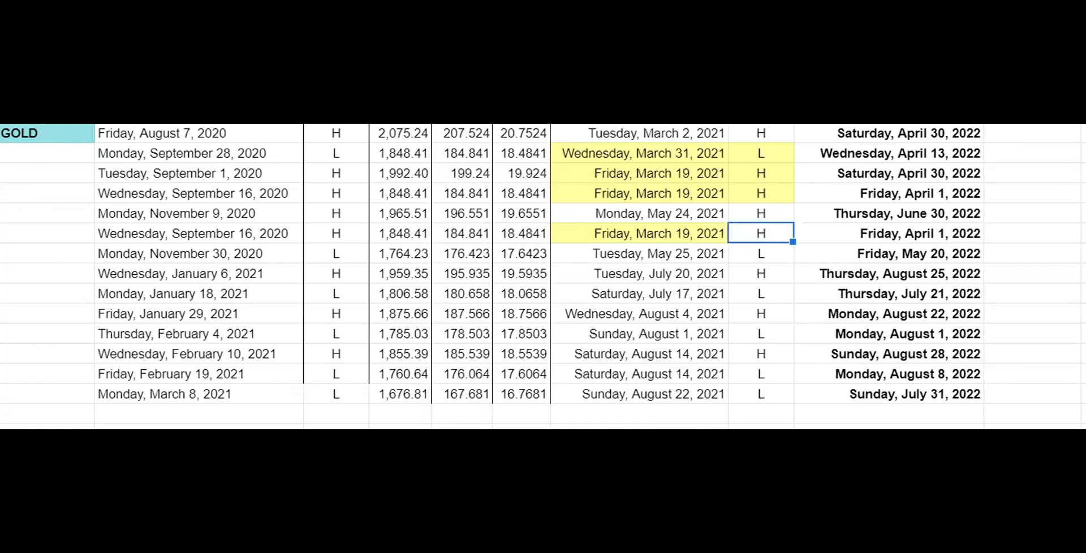
left_click(640, 57)
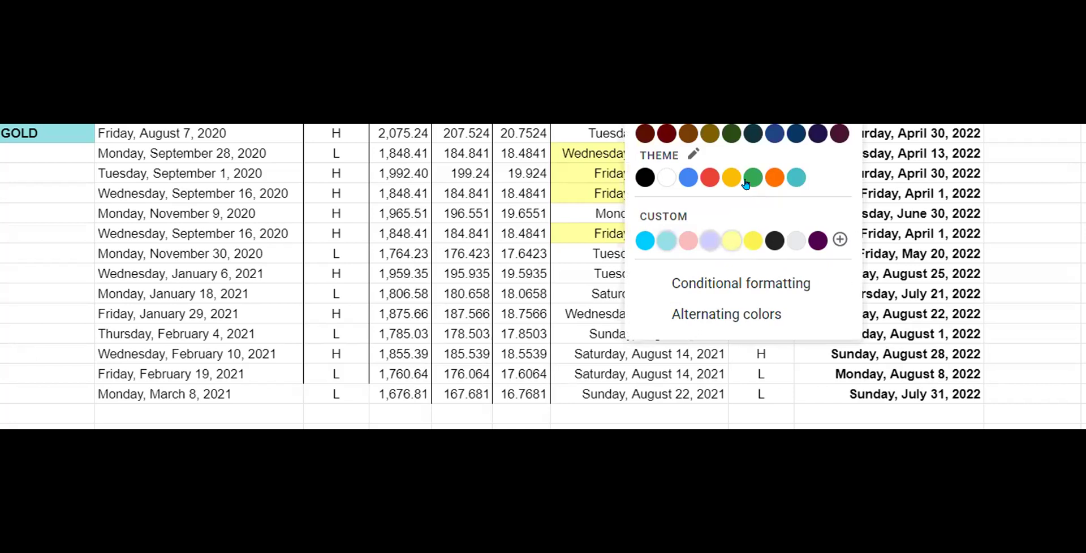
left_click(728, 243)
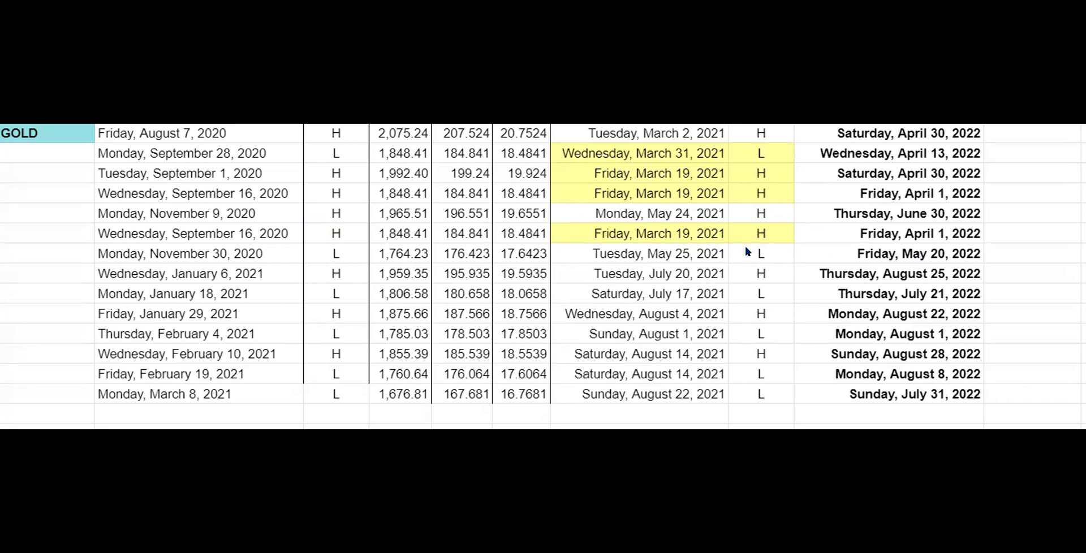
Fill the Tuesday, May 25, 2021 and Monday, May 24, 2021 cells with the teal theme color
left_click(701, 254)
left_click(636, 85)
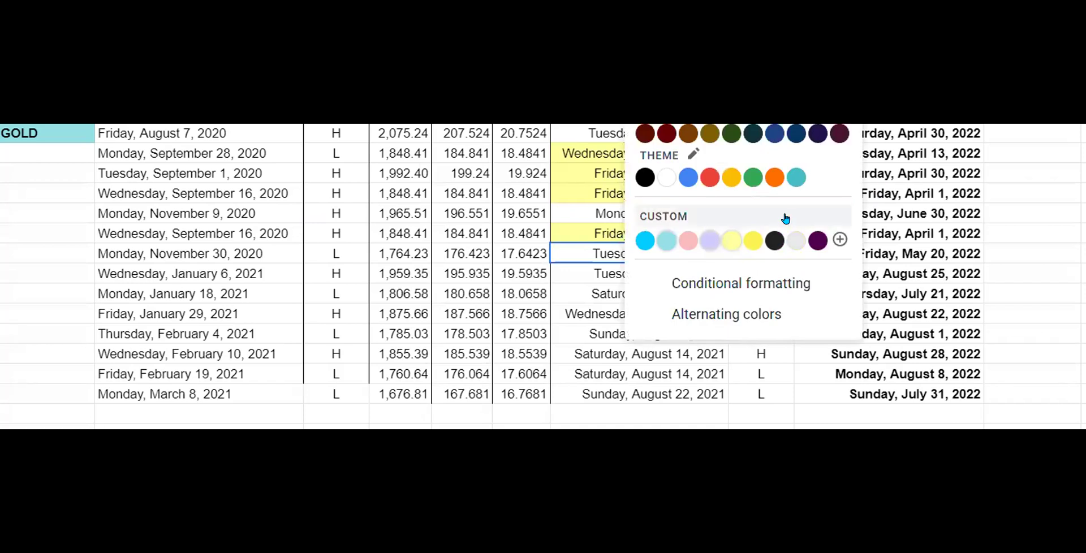
left_click(796, 179)
left_click(708, 214)
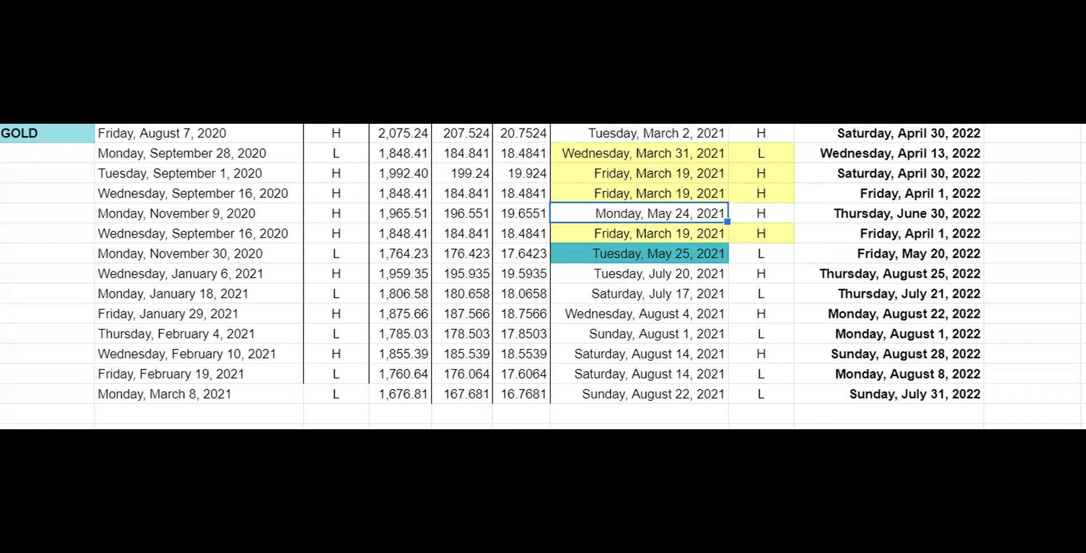
left_click(637, 84)
left_click(796, 179)
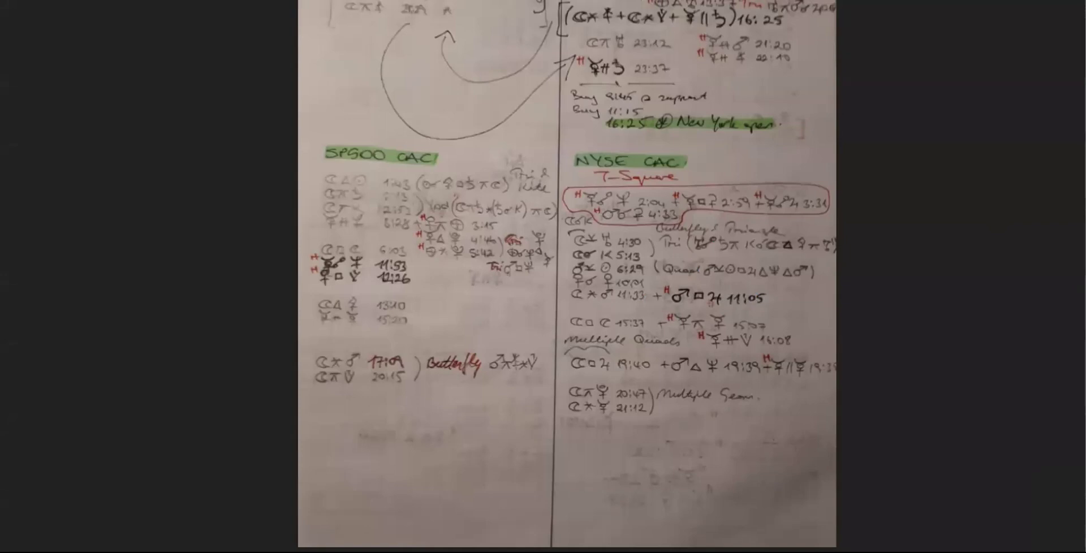
Zoom in on the photo of the handwritten Monday 19 April notes to read the aspect times
scroll(721, 219, "down", 3)
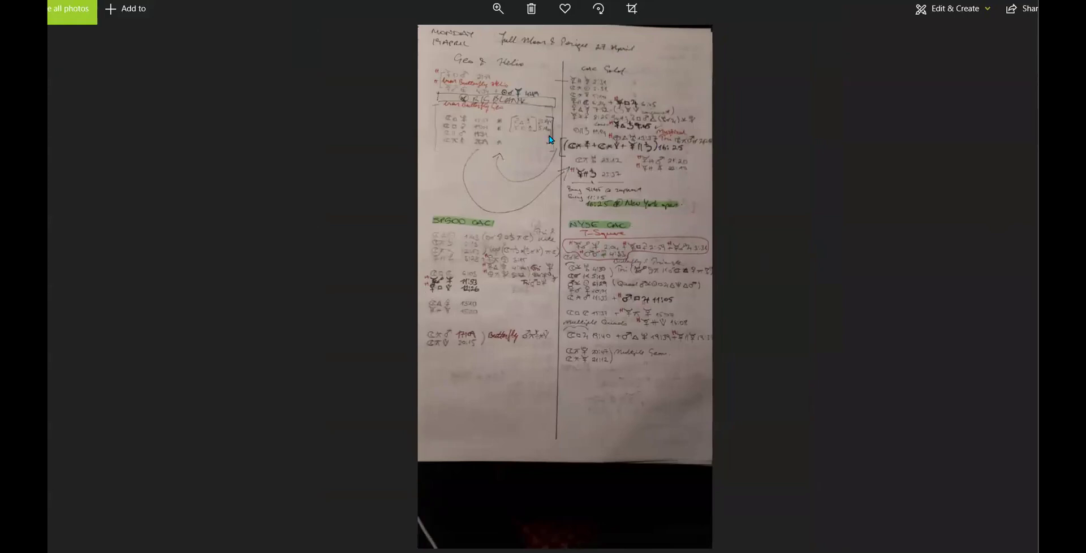
left_click(498, 9)
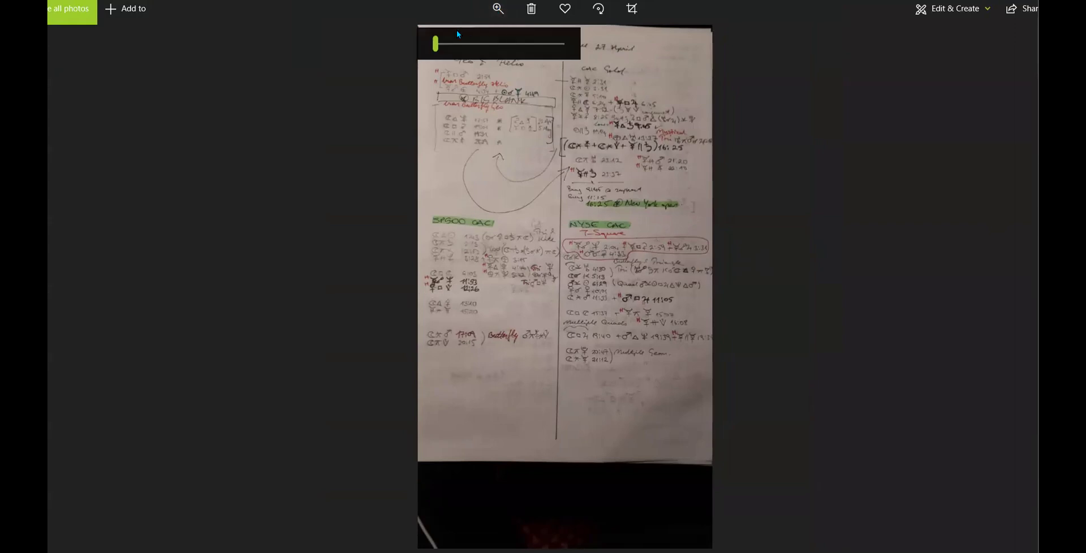
left_click_drag(436, 44, 464, 45)
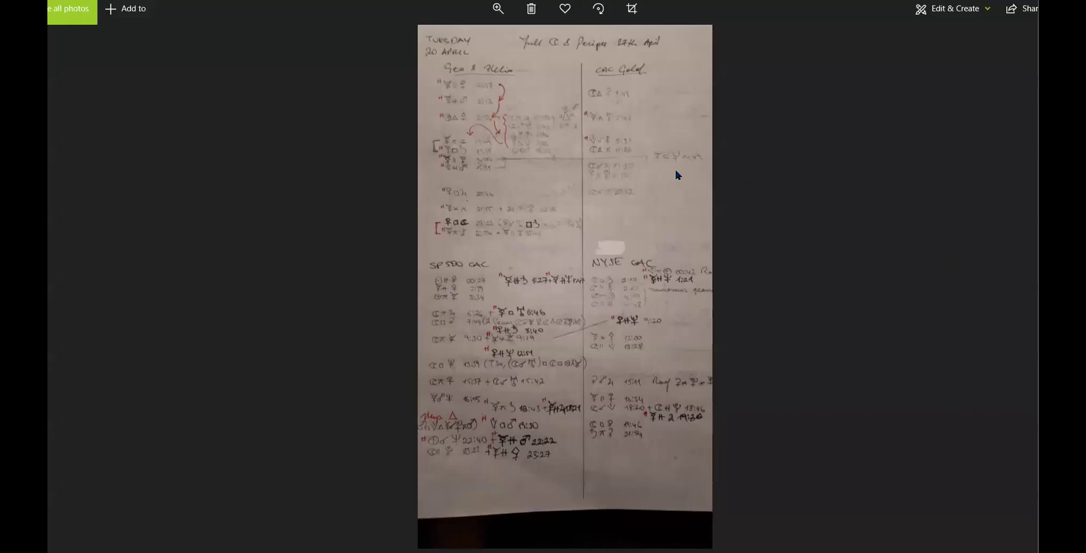
Zoom the Tuesday 20 April notes photo to 40 percent and examine its Geo & Helio and CAC Gold sections
left_click(496, 13)
left_click_drag(448, 44, 501, 48)
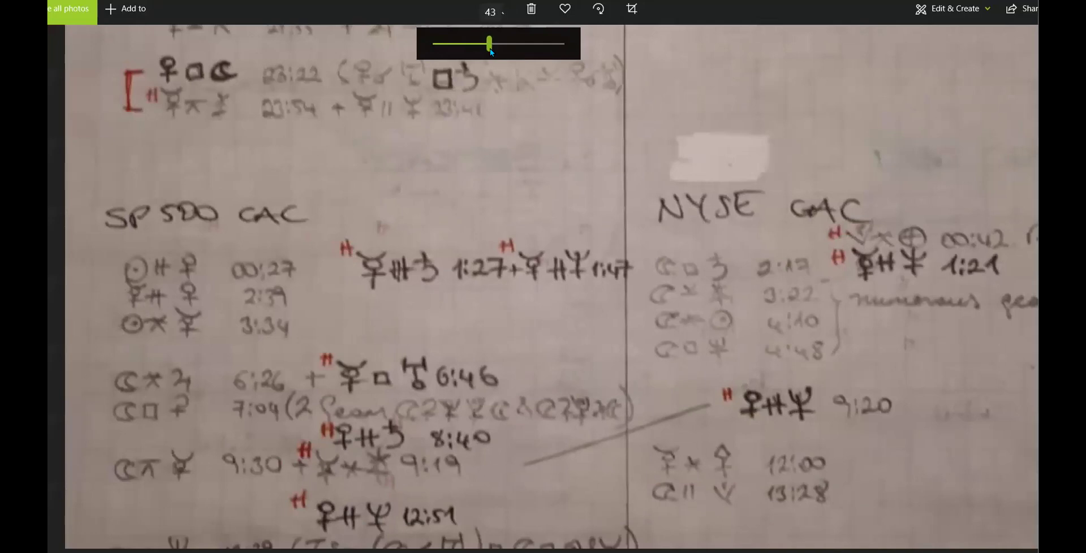
left_click_drag(490, 44, 487, 45)
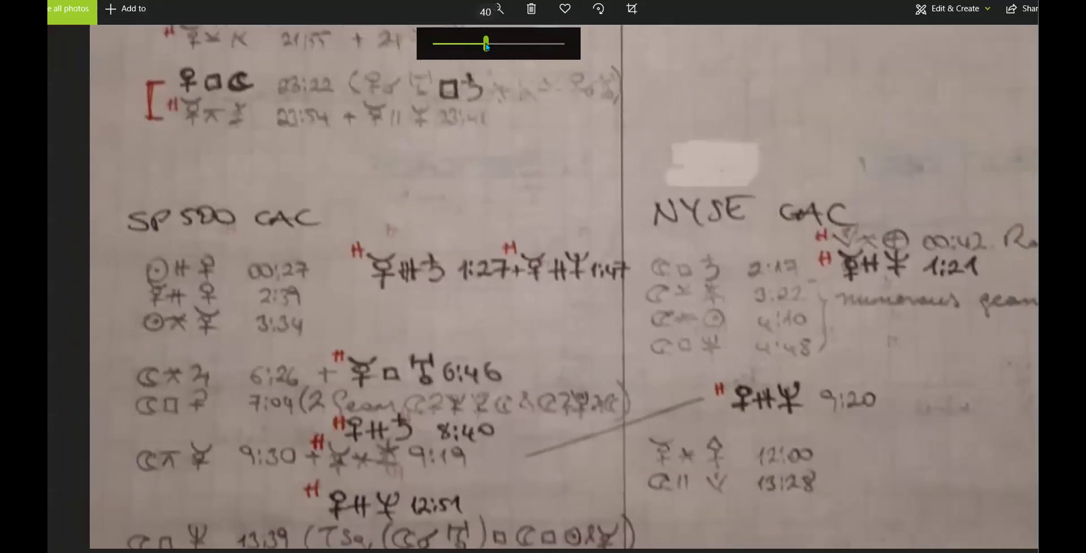
left_click_drag(575, 235, 577, 396)
left_click_drag(576, 315, 566, 397)
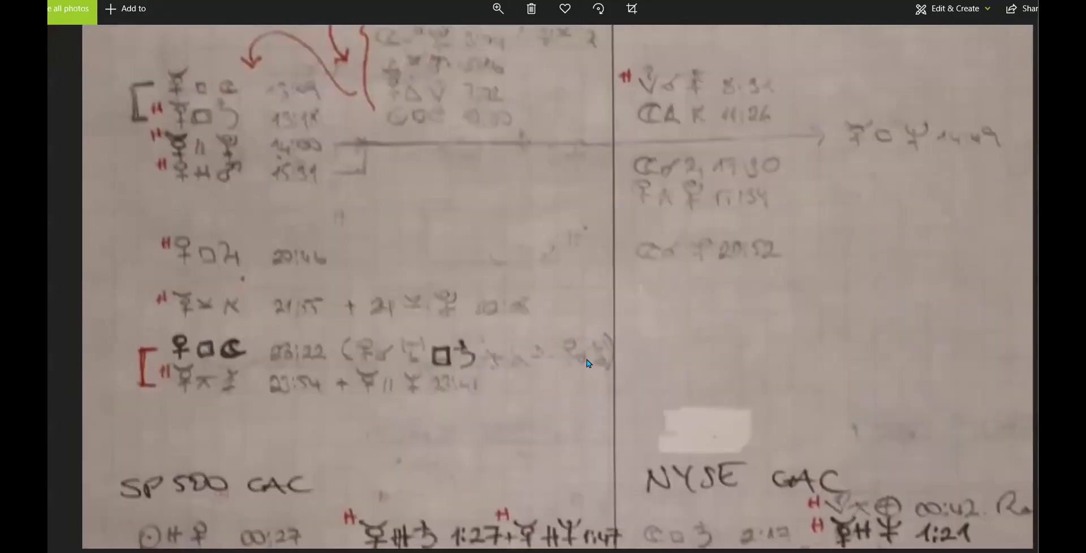
left_click_drag(552, 334, 548, 444)
left_click_drag(587, 340, 559, 300)
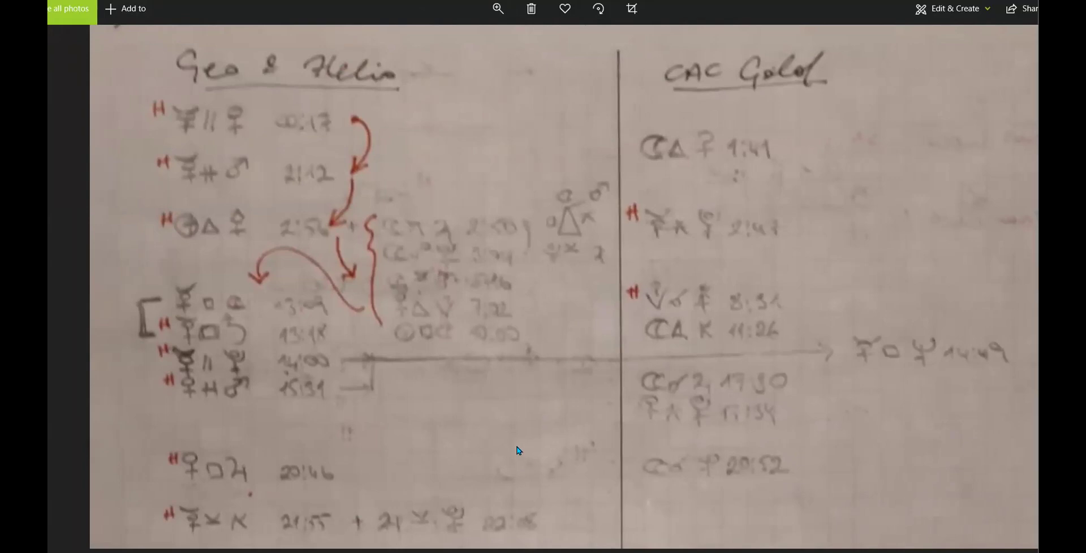
left_click_drag(536, 417, 556, 376)
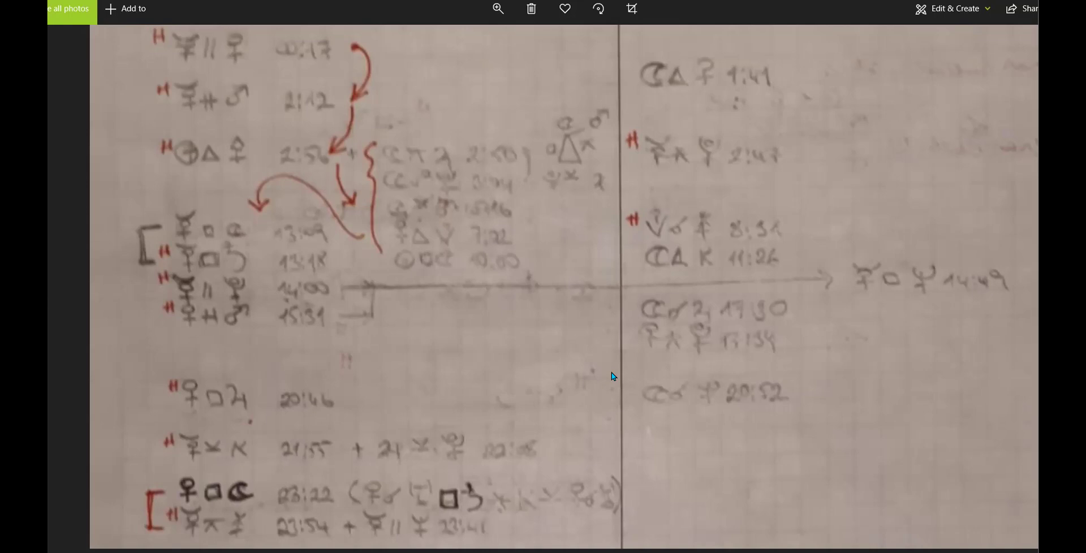
left_click_drag(535, 376, 528, 327)
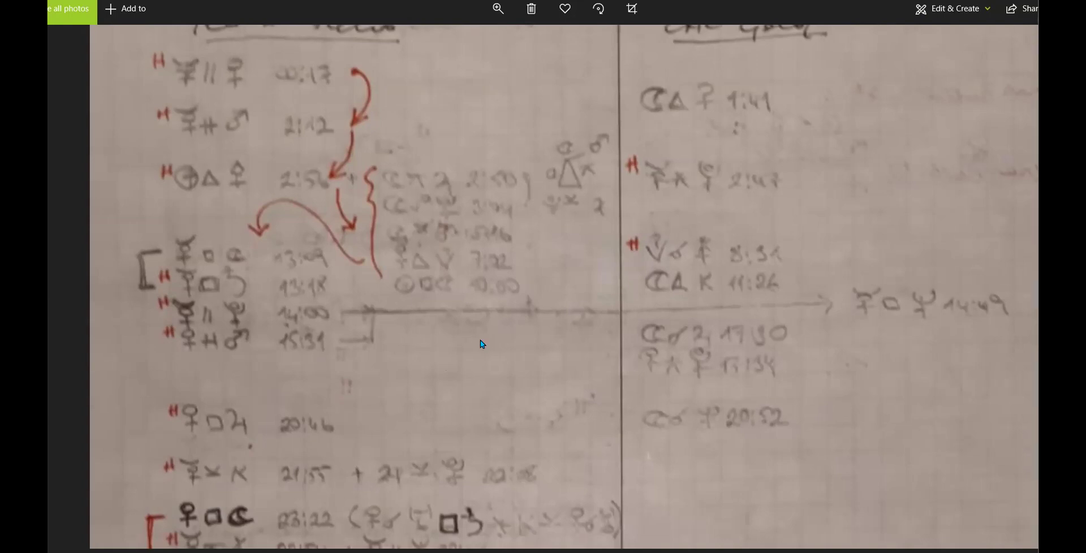
Read the remaining Geo & Helio and CAC Gold times, continuing into the SP500 CAC and NYSE CAC sections of the Tuesday 20 April notes
scroll(483, 317, "down", 3)
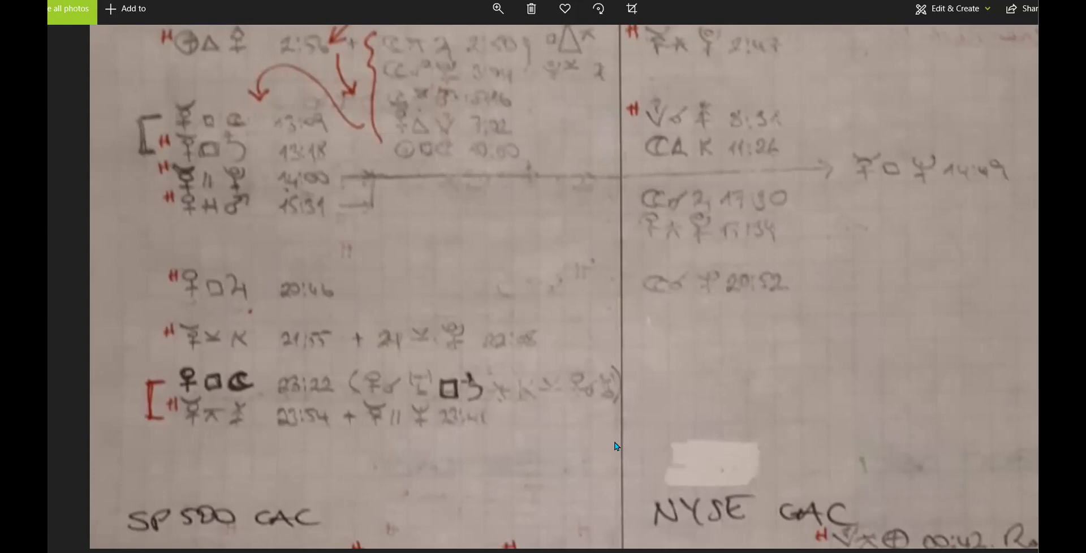
scroll(560, 434, "down", 5)
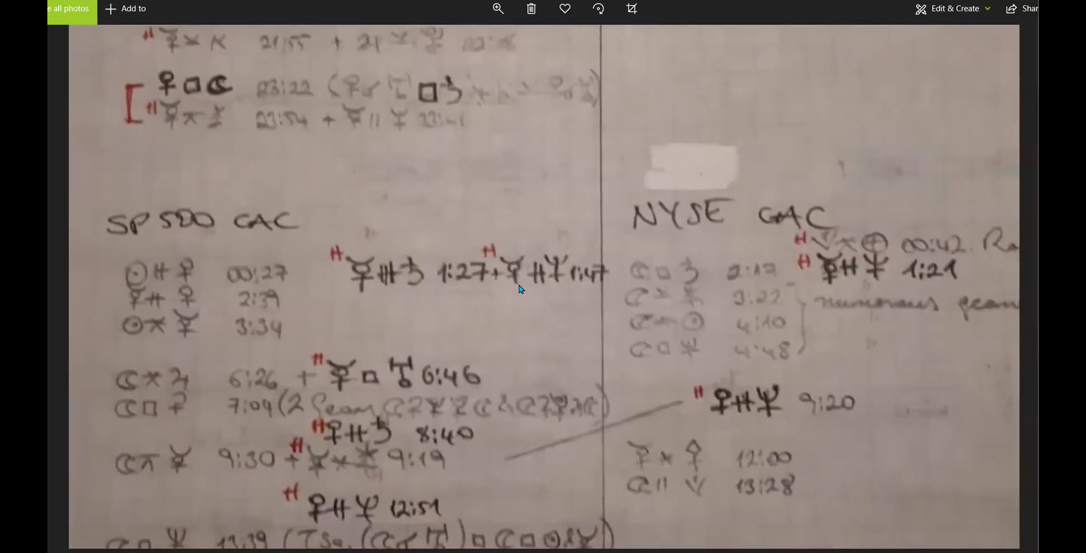
scroll(521, 289, "down", 3)
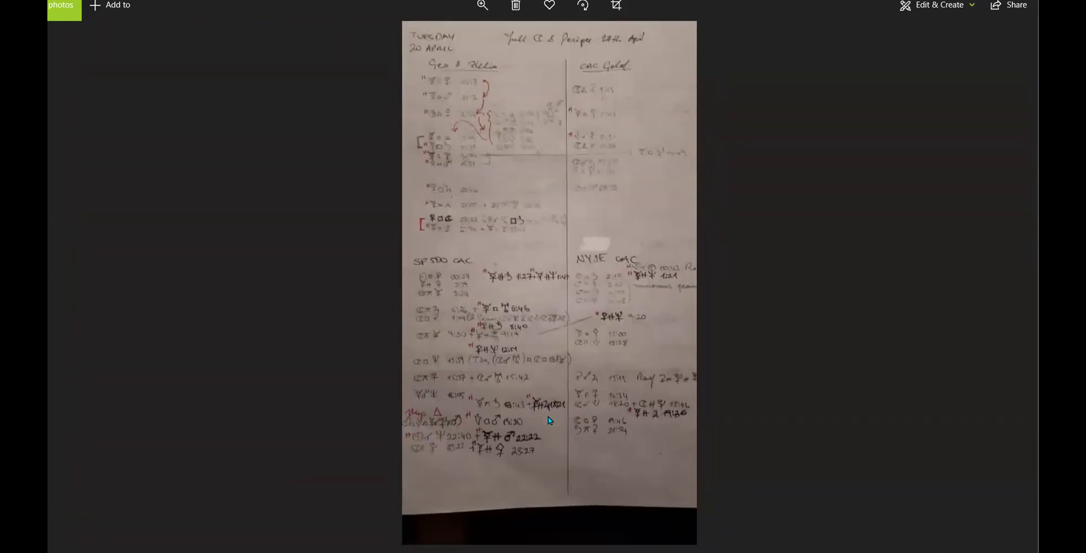
Enlarge the SP500 CAC and NYSE CAC sections of the 20 April notes and examine their aspect times through the last entries
left_click(486, 8)
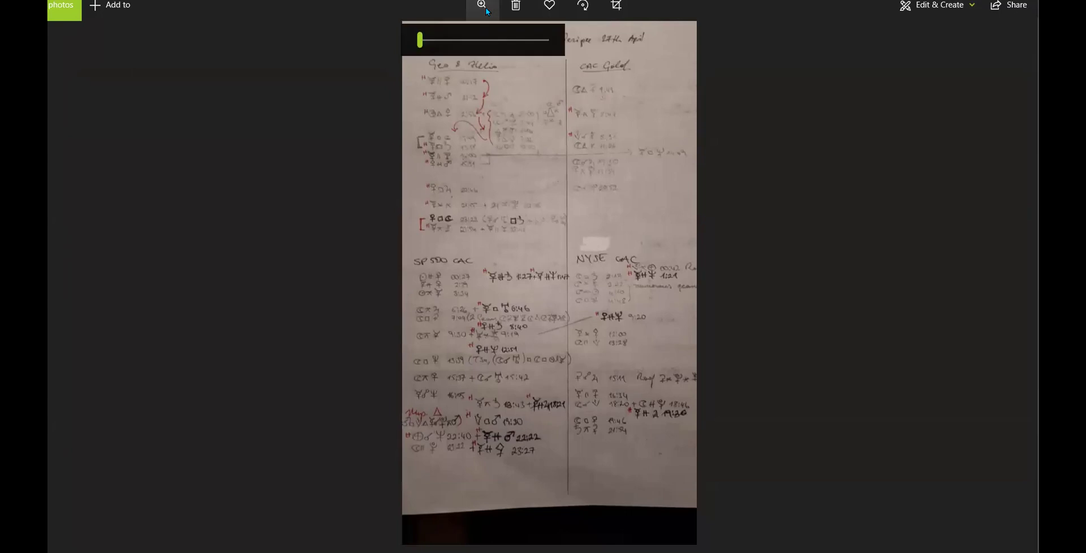
left_click_drag(420, 40, 436, 38)
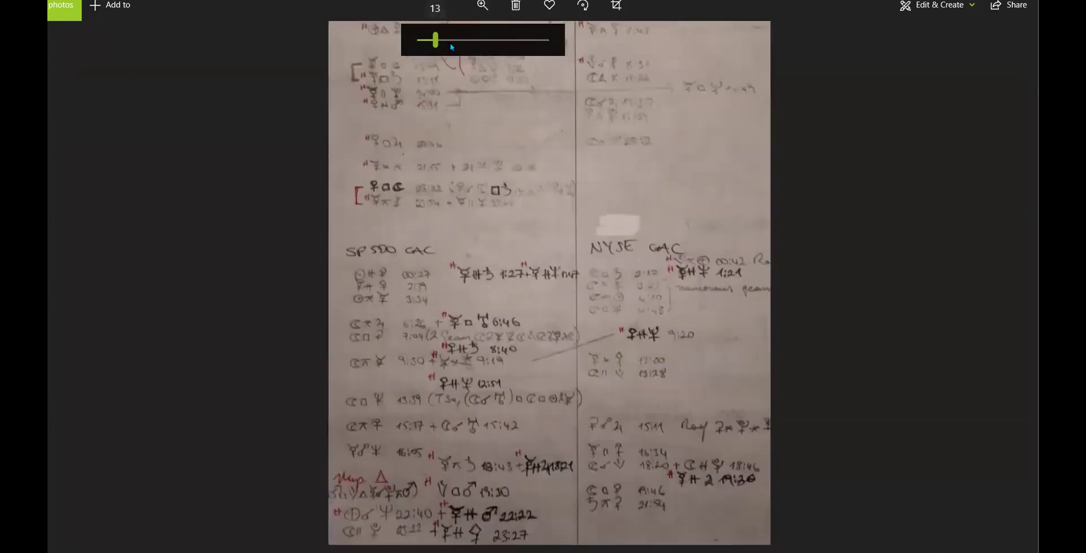
scroll(452, 47, "up", 5)
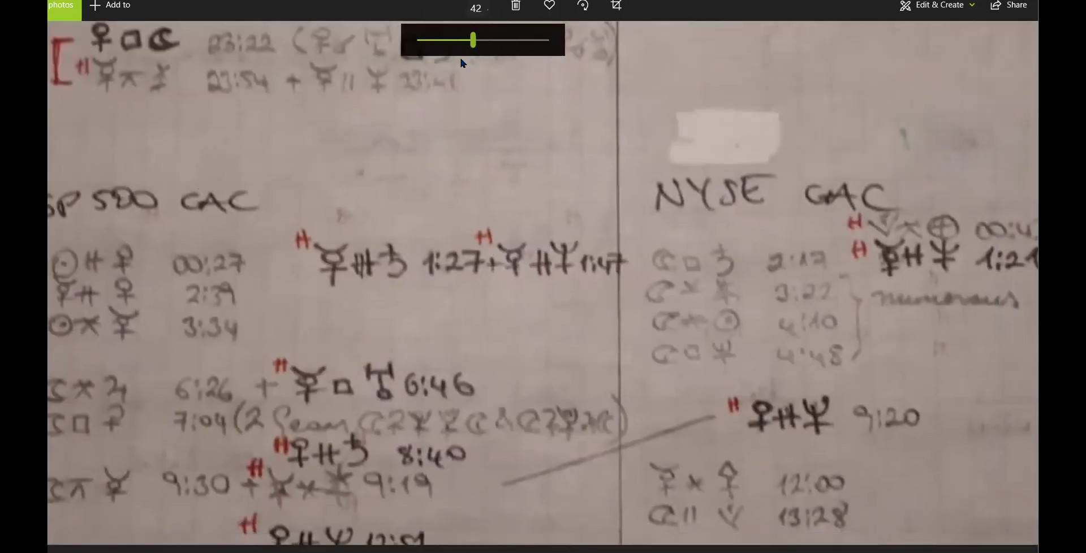
scroll(462, 63, "down", 4)
scroll(448, 63, "up", 1)
left_click_drag(474, 363, 444, 183)
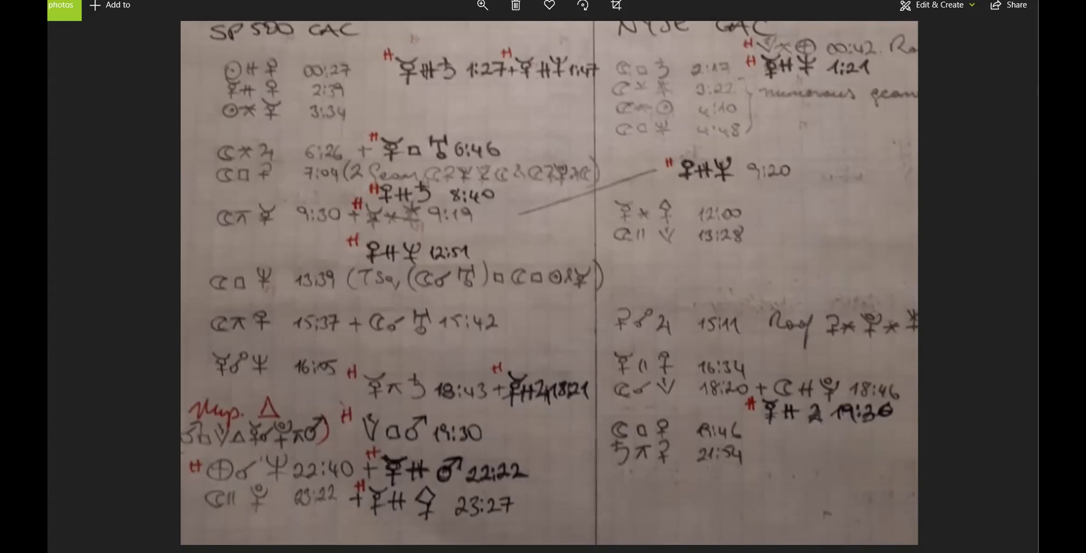
Switch from the notes photo to the XAUUSD H1 chart in MetaTrader
key("alt+Tab")
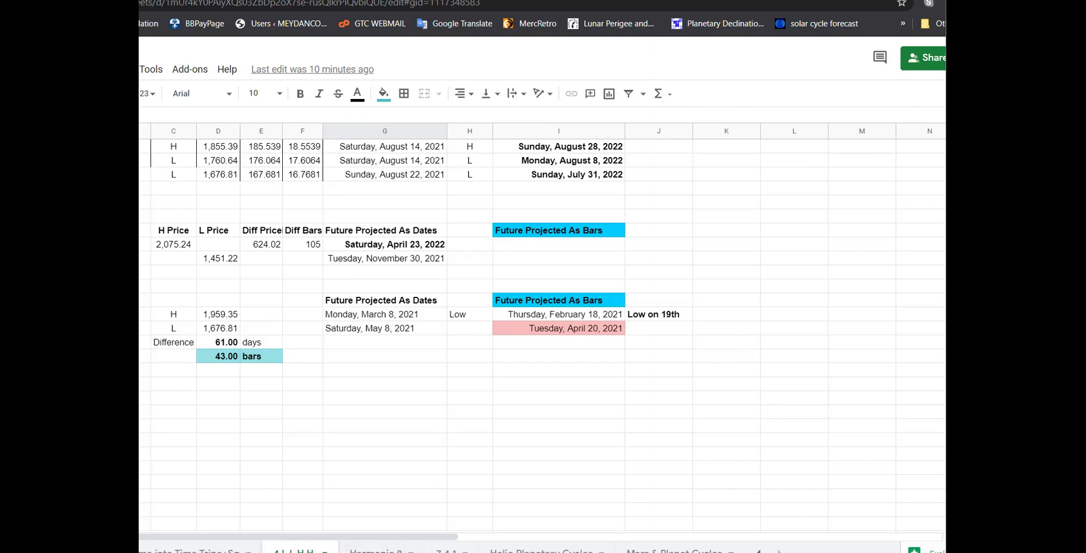
key("alt+Tab")
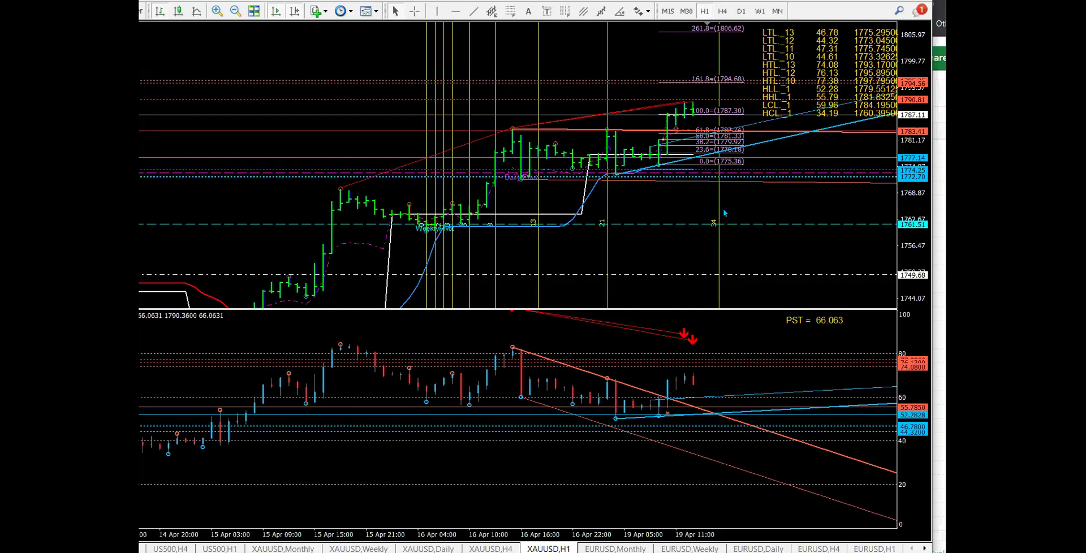